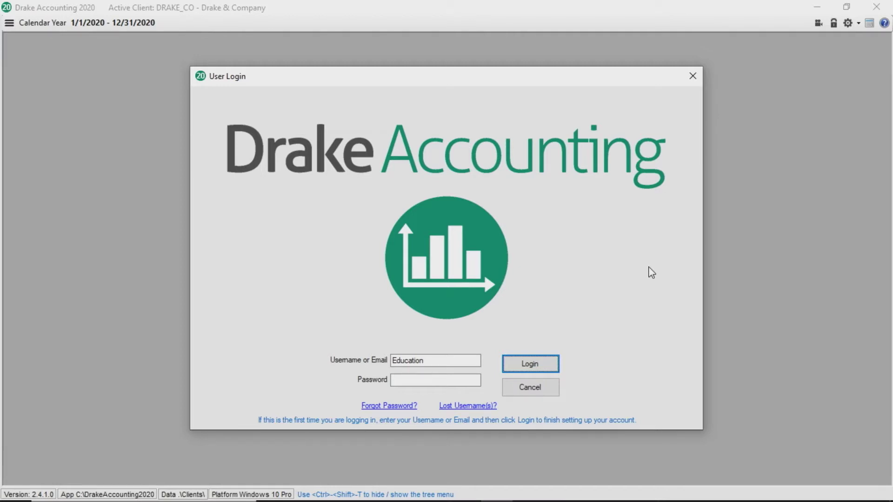
# Log in to Drake Accounting 2020 with the owner account's password
pyautogui.press('Tab')
pyautogui.press('Tab')
pyautogui.press('Tab')
pyautogui.press('Tab')
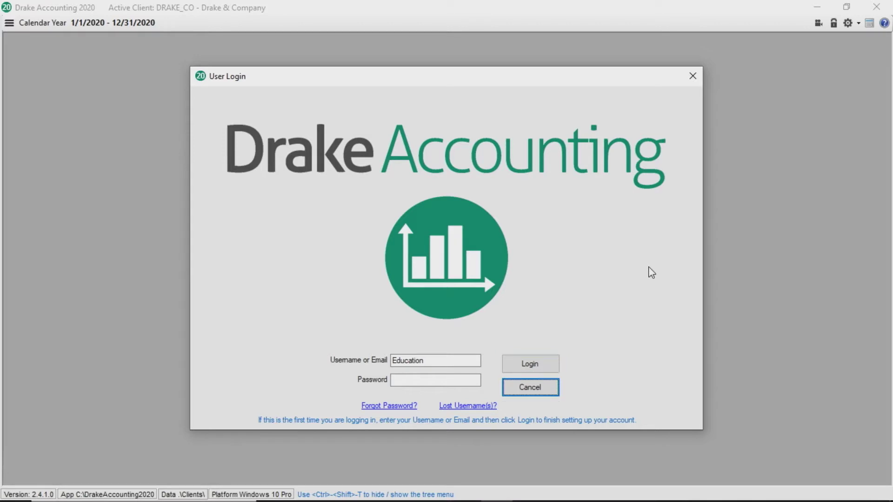
pyautogui.write('**')
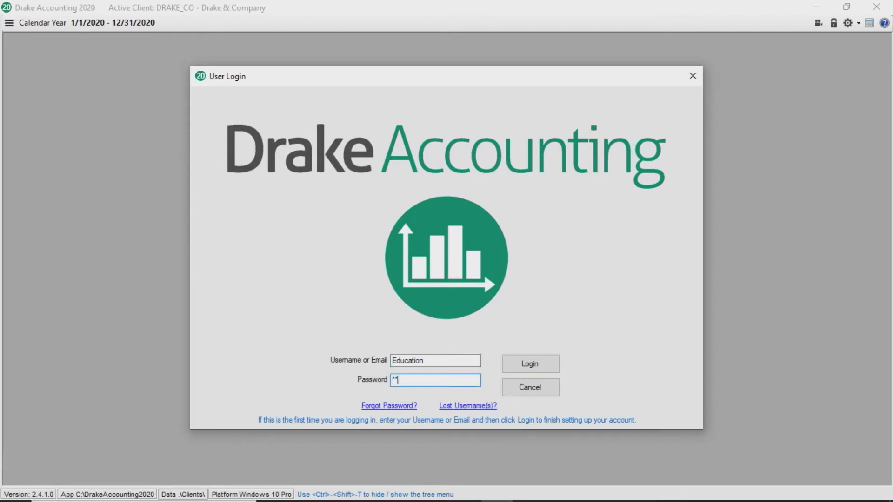
pyautogui.write('******')
pyautogui.press('Return')
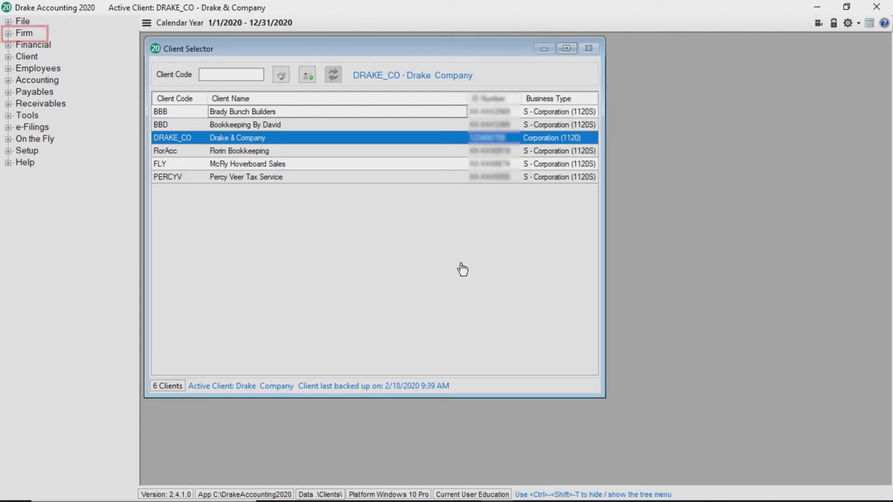
# Add user ID NewUser in User Setup with its e-mail and full name, marked as User and Preparer
pyautogui.click(10, 35)
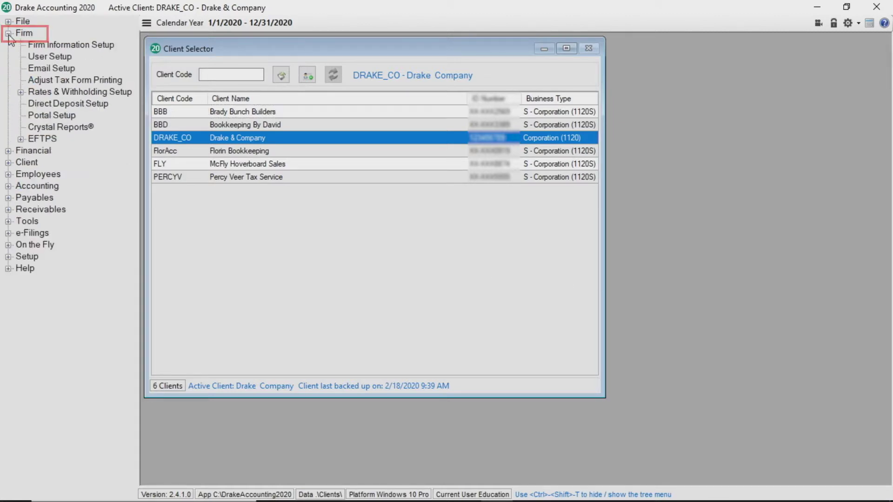
pyautogui.click(37, 56)
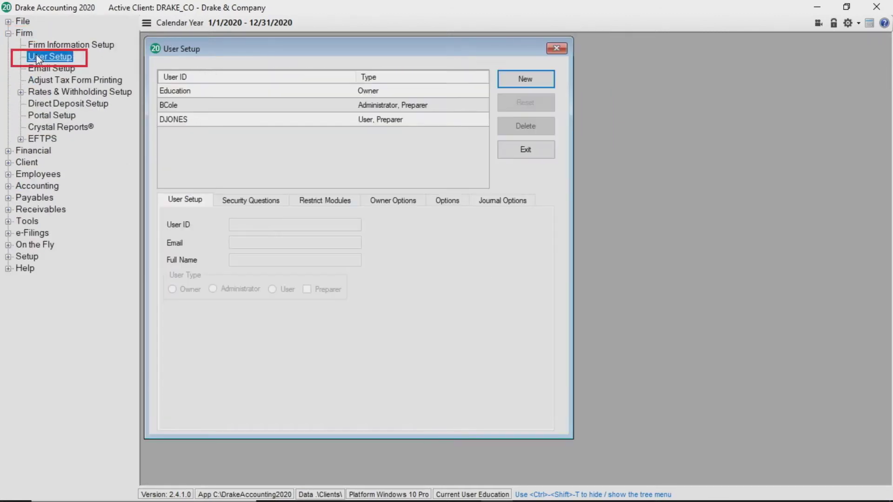
pyautogui.click(515, 79)
pyautogui.write('NewUser')
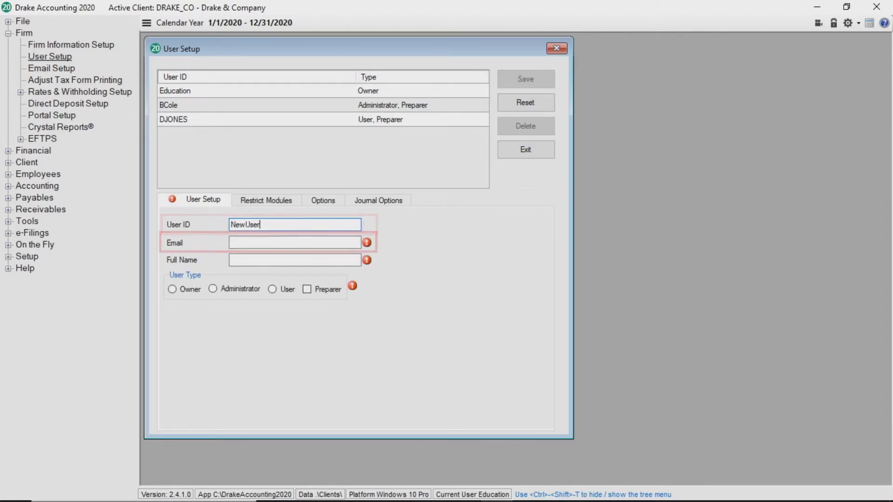
pyautogui.press('Tab')
pyautogui.write('New@user.com')
pyautogui.press('Tab')
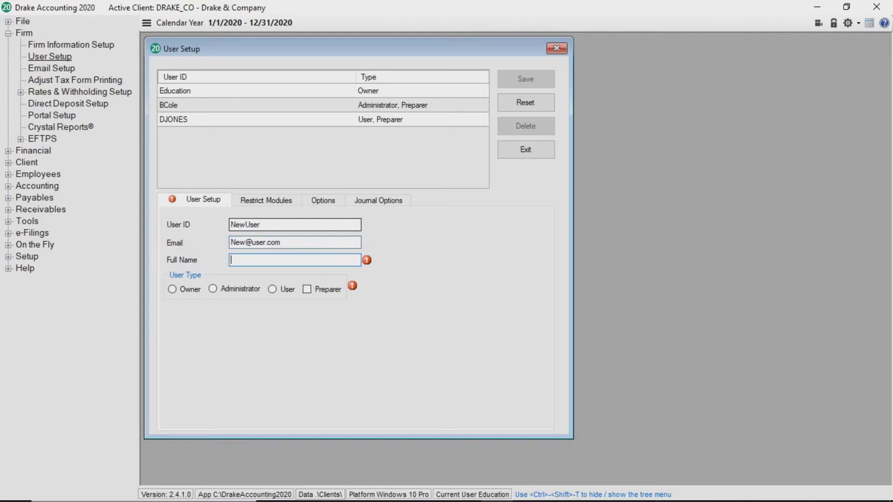
pyautogui.write('New User')
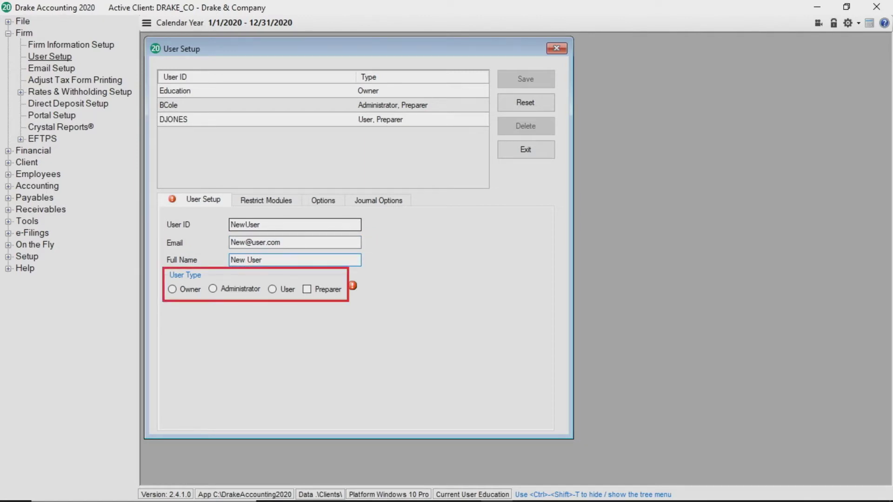
pyautogui.click(272, 290)
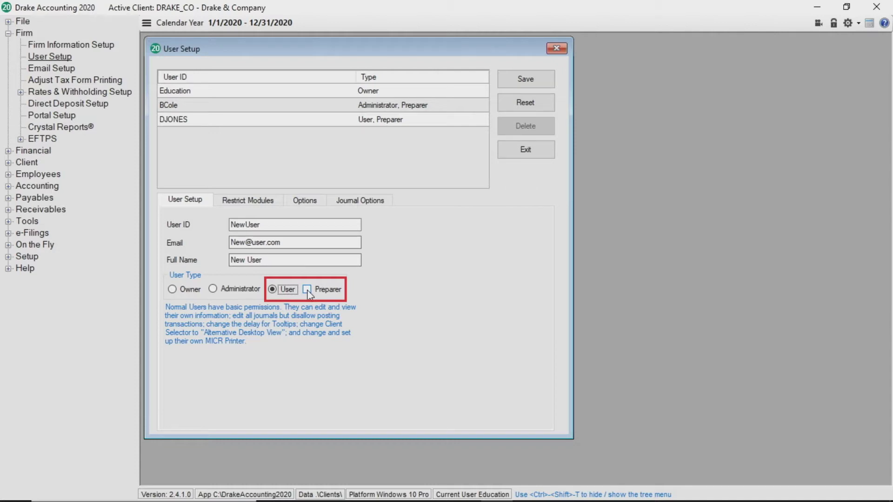
pyautogui.click(308, 290)
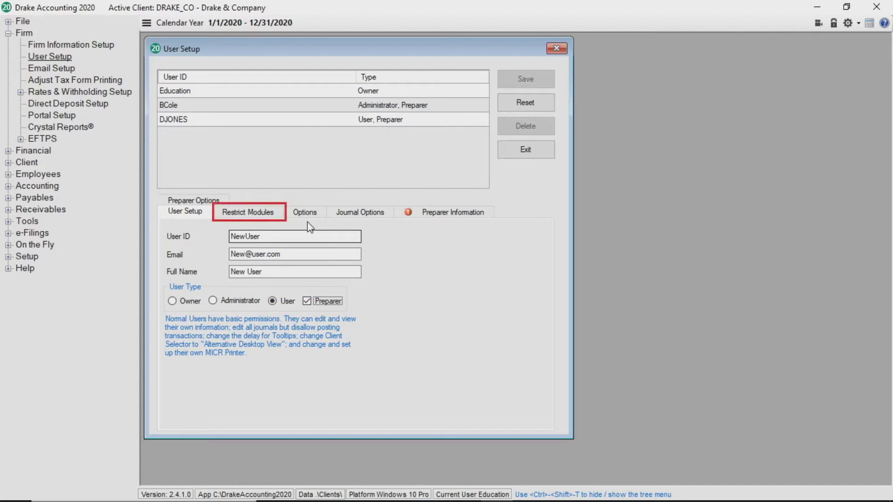
# On Restrict Modules, move the whole Accounting module to the inactive list
pyautogui.click(264, 213)
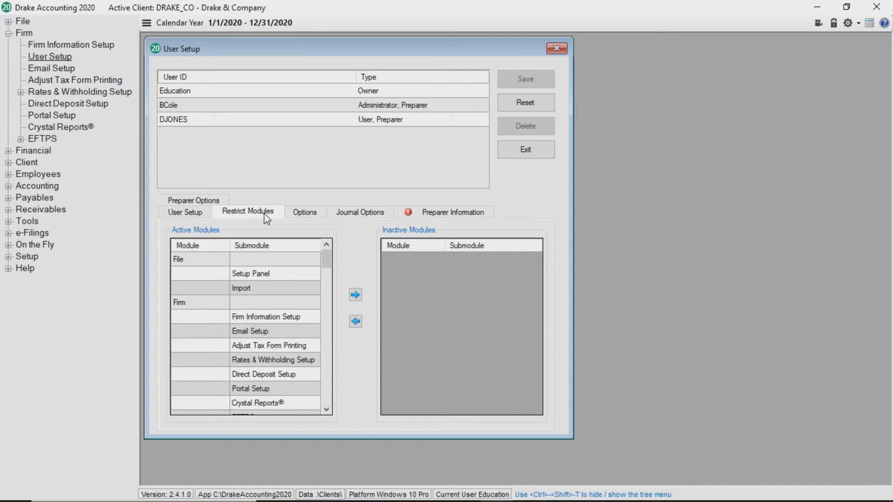
pyautogui.click(330, 358)
pyautogui.click(330, 357)
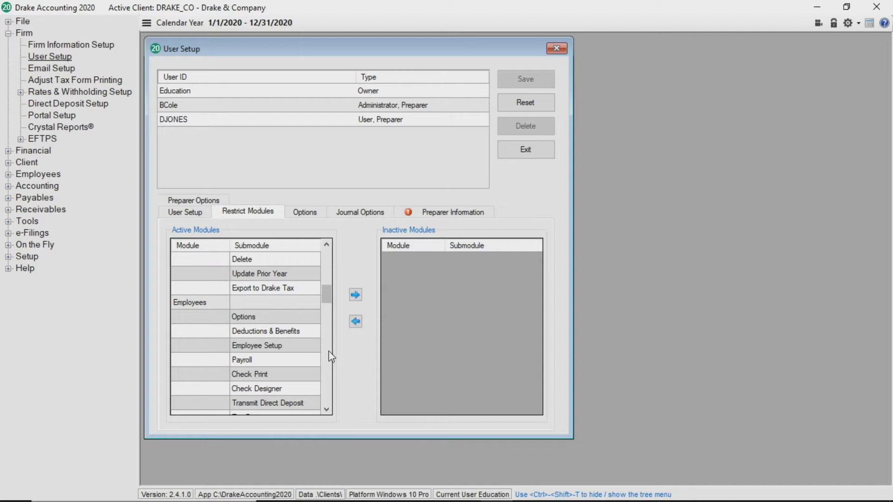
pyautogui.click(330, 357)
pyautogui.click(209, 316)
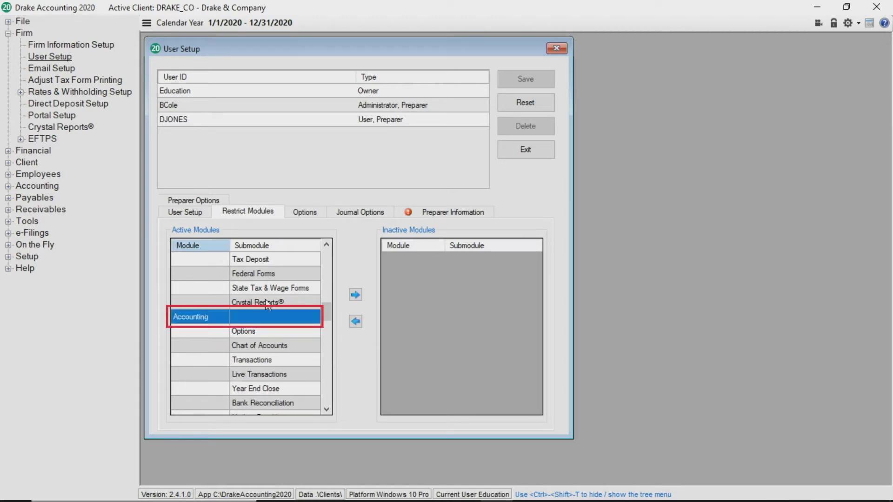
pyautogui.click(356, 294)
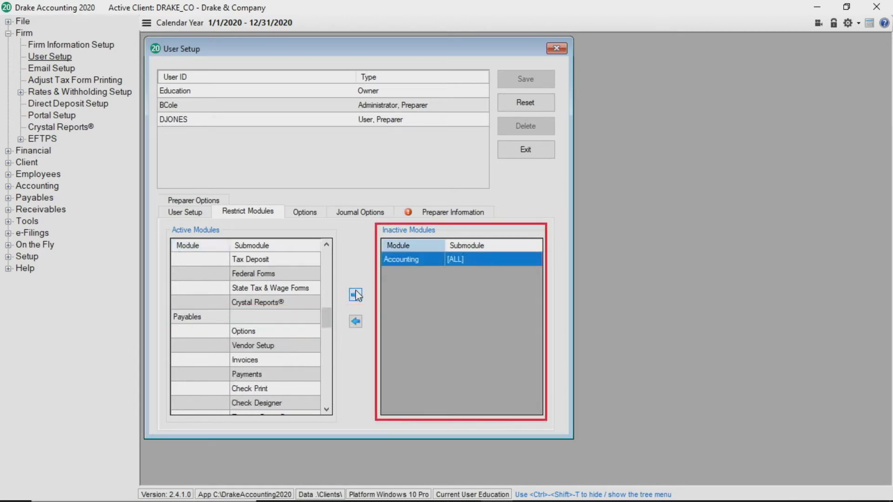
# Move Firm Information Setup to the inactive modules list as well
pyautogui.click(329, 262)
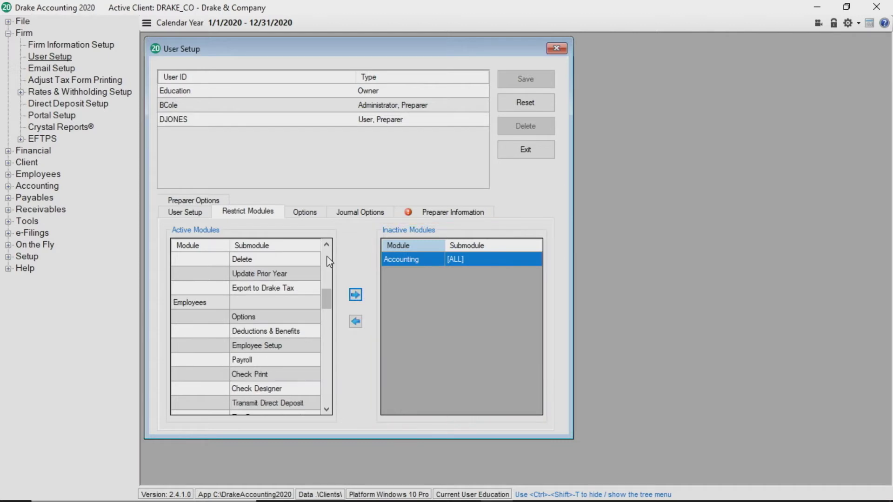
pyautogui.click(329, 262)
pyautogui.click(328, 262)
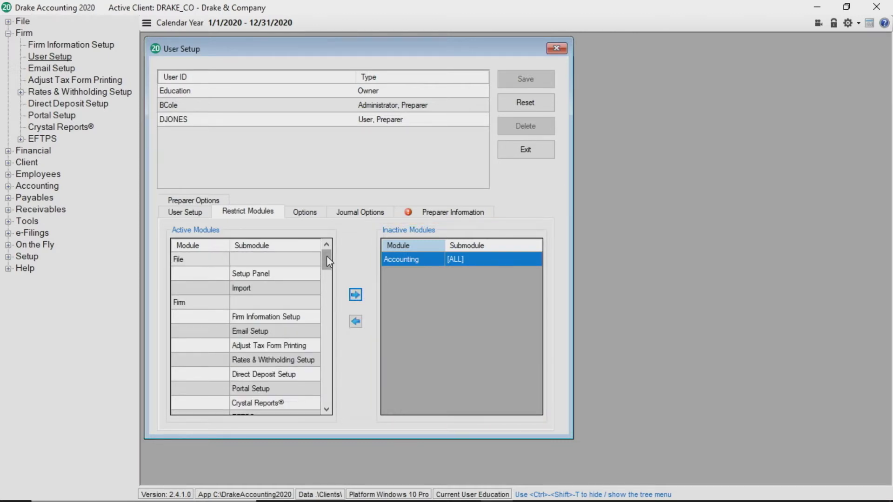
pyautogui.click(288, 315)
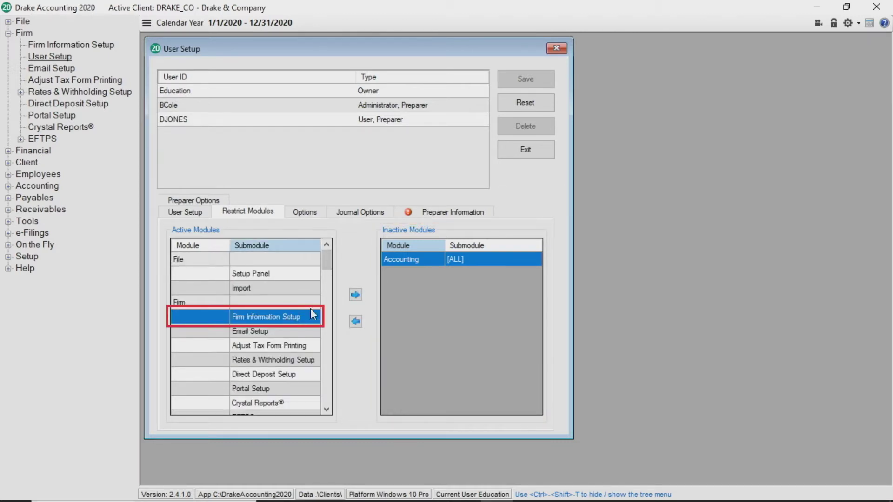
pyautogui.click(354, 294)
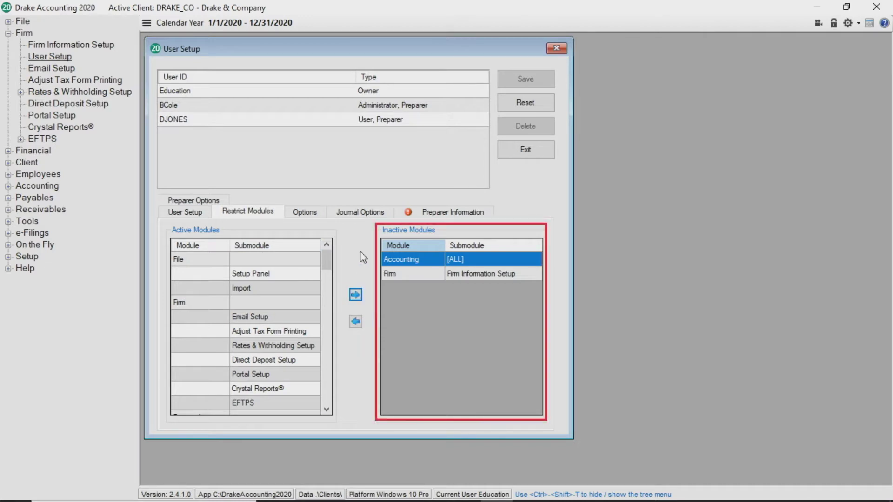
# Turn on Show Patch Notes After Updating in the new user's Options
pyautogui.click(315, 215)
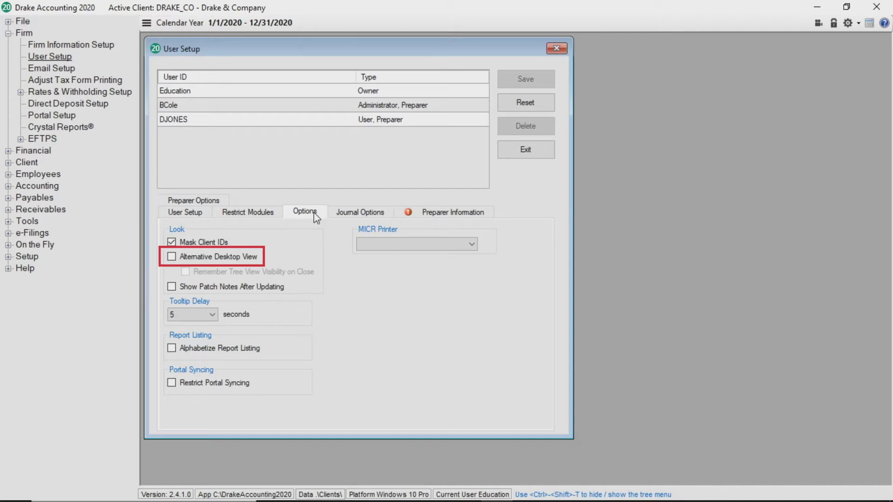
pyautogui.click(171, 286)
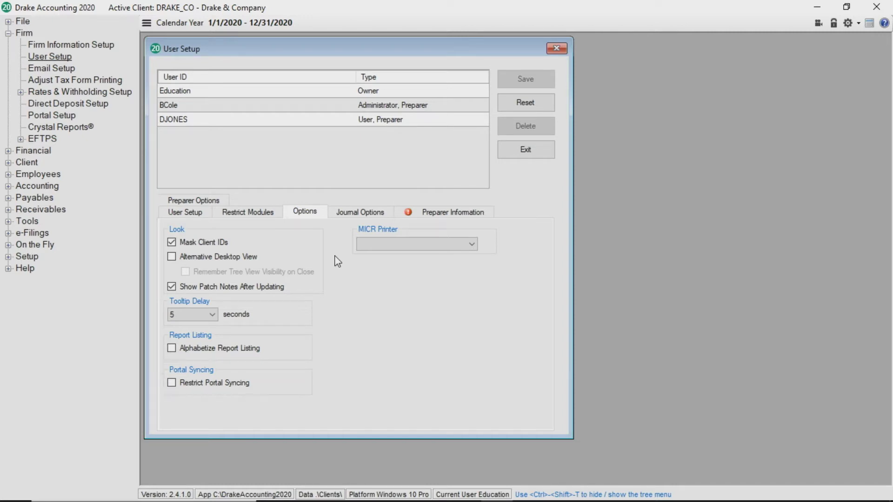
# Review the Journal Options: offsetting entries prefill, inactive accounts and Entity/Division columns hidden
pyautogui.click(358, 212)
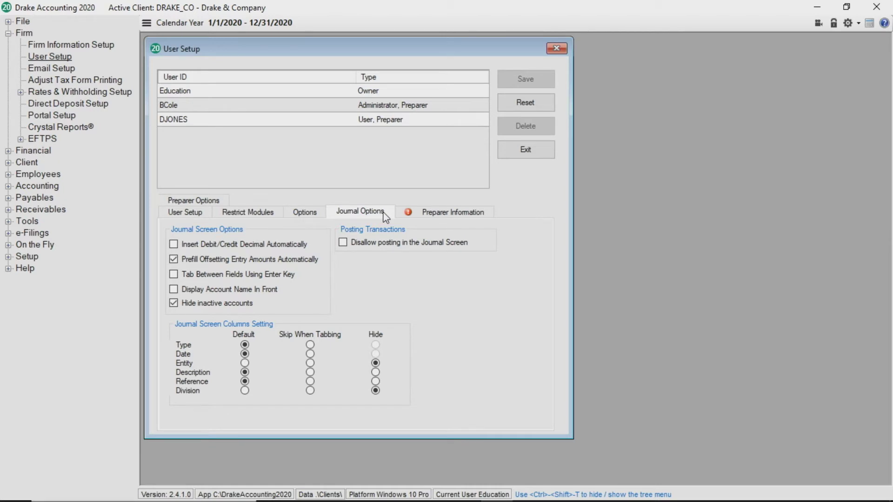
# Fill in the preparer's PTIN, the firm's federal EIN and the phone number on Preparer Information
pyautogui.click(430, 214)
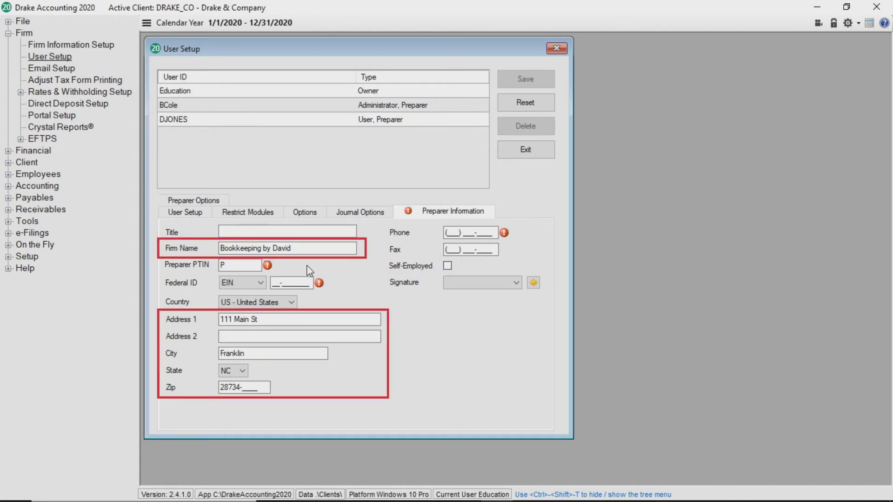
pyautogui.click(251, 267)
pyautogui.write('00000000')
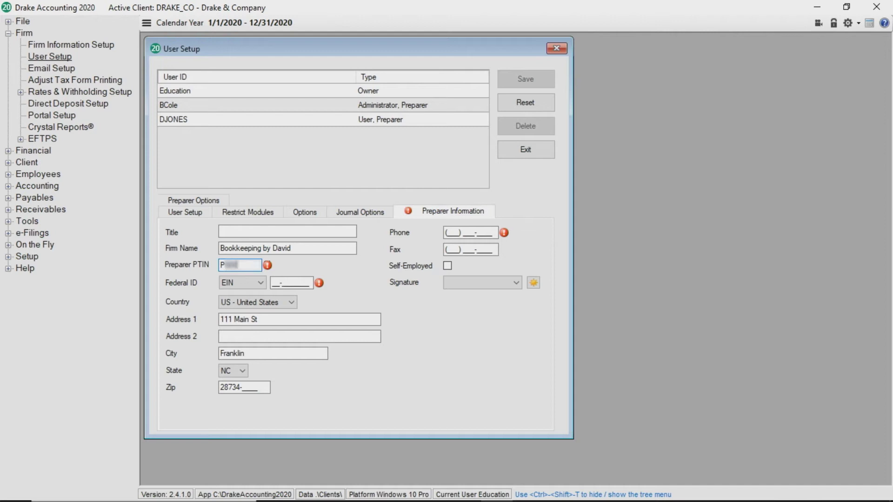
pyautogui.click(283, 283)
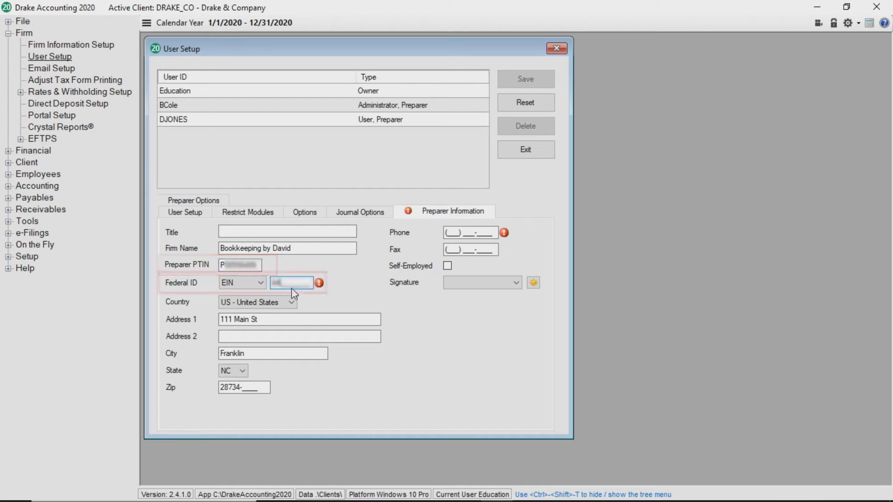
pyautogui.write('000000000')
pyautogui.click(446, 232)
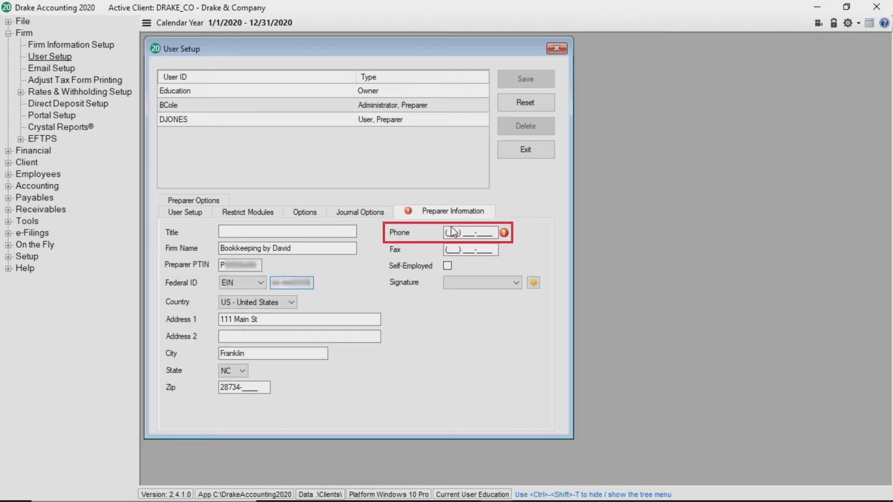
pyautogui.write('828) 555-1234')
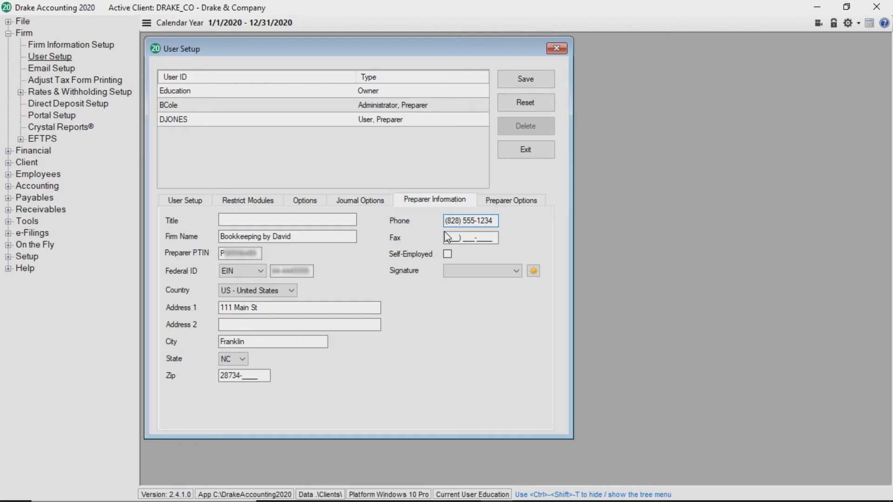
# Leave Allow Third Party Designee unchecked in Preparer Options and save the NewUser account
pyautogui.click(518, 205)
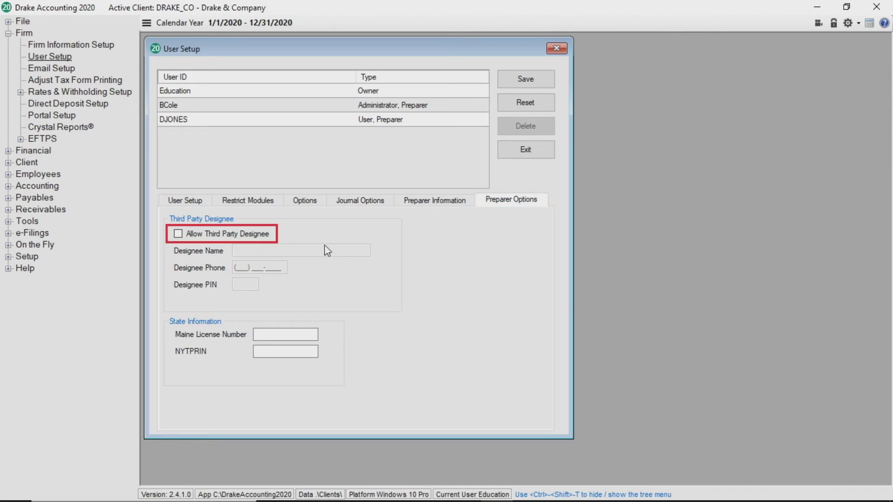
pyautogui.click(178, 234)
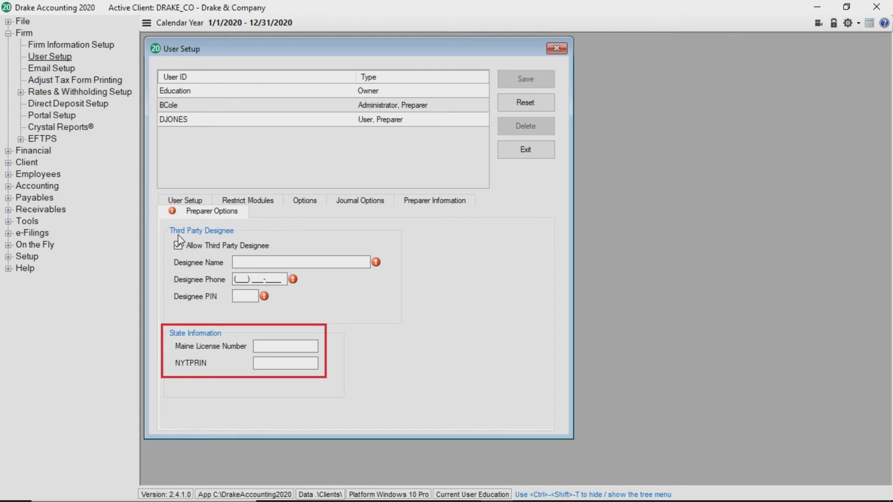
pyautogui.click(178, 247)
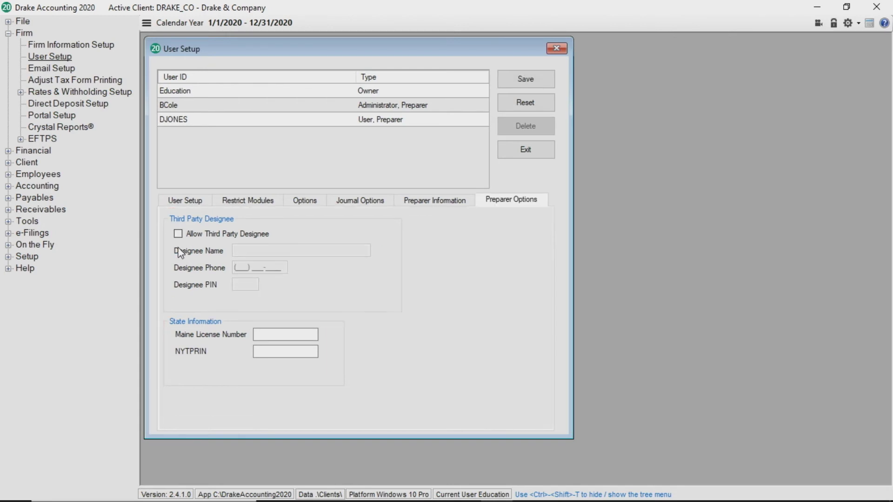
pyautogui.click(523, 83)
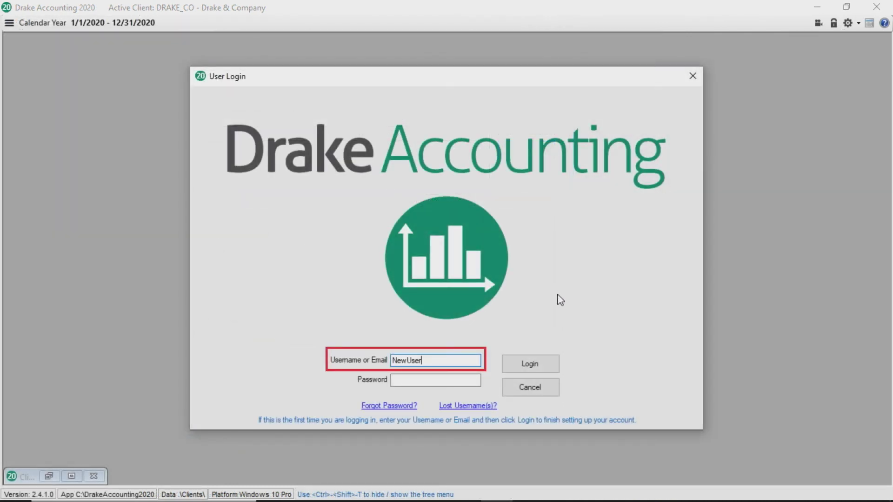
# Log in as NewUser and set its new password, entered twice
pyautogui.click(534, 364)
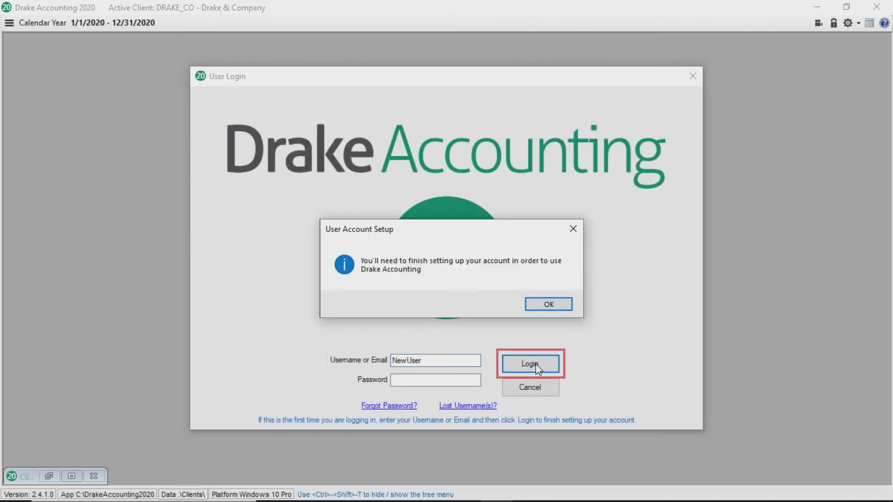
pyautogui.click(558, 306)
pyautogui.write('Password1!')
pyautogui.press('Tab')
pyautogui.write('Passwor')
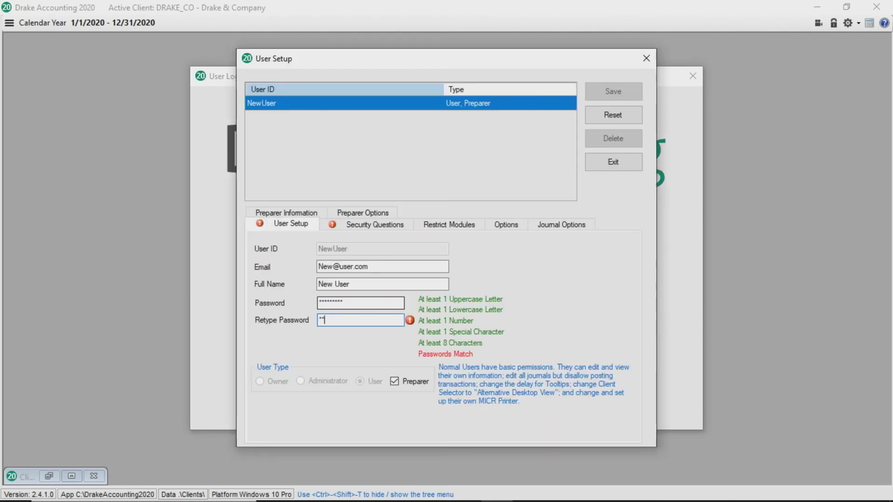
pyautogui.write('d1!')
# Choose the oldest nephew security question and a second question, entering their answers
pyautogui.click(365, 225)
pyautogui.click(353, 250)
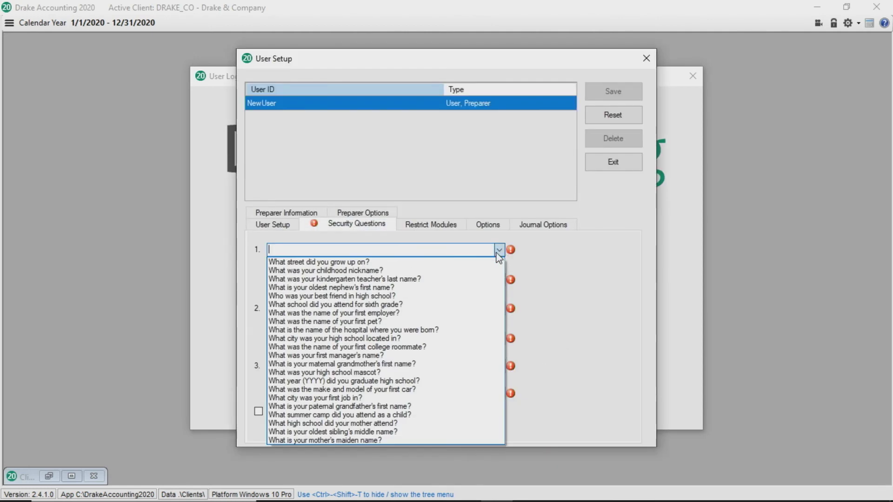
pyautogui.click(463, 280)
pyautogui.click(463, 280)
pyautogui.write('a')
pyautogui.press('Tab')
pyautogui.hotkey('alt', 'Down')
pyautogui.click(463, 281)
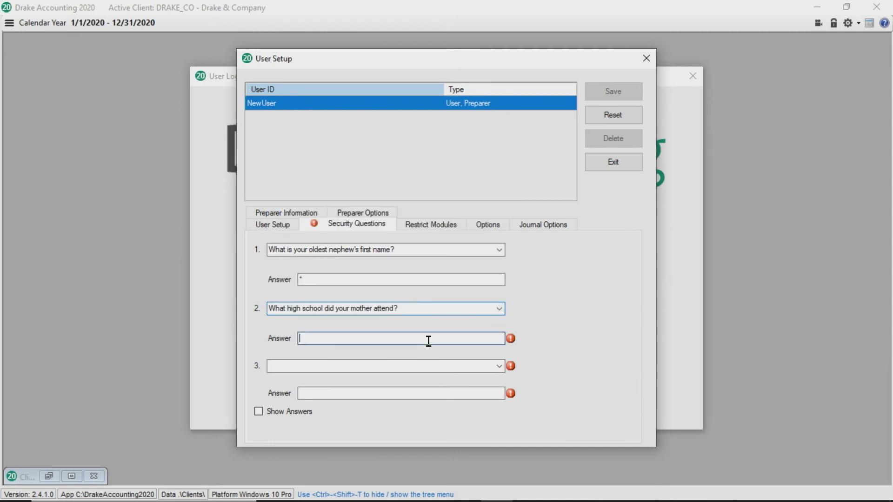
pyautogui.click(428, 341)
pyautogui.write('test')
# Add the paternal grandfather question with its answer, save the setup and exit to login
pyautogui.press('Tab')
pyautogui.hotkey('alt', 'Down')
pyautogui.click(409, 321)
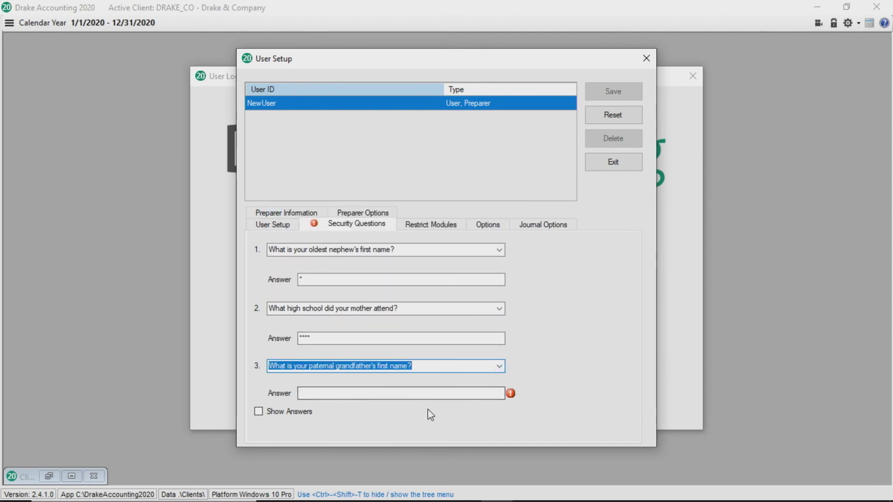
pyautogui.click(432, 394)
pyautogui.write('test')
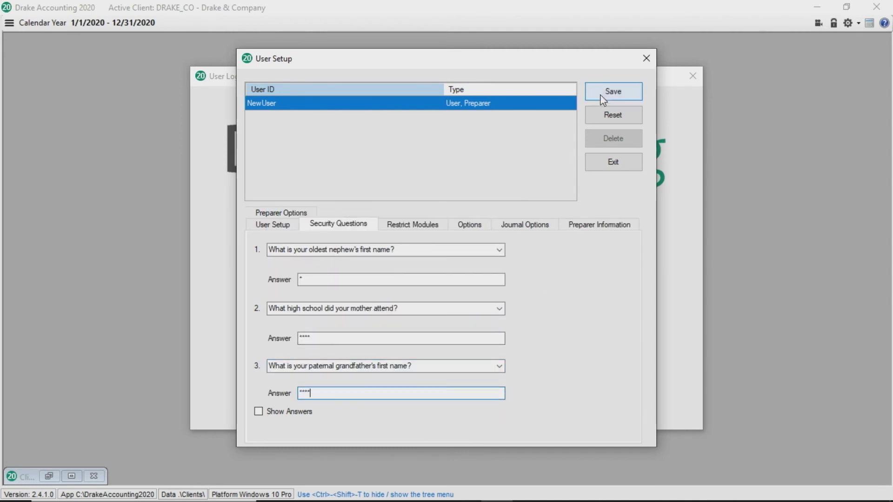
pyautogui.click(600, 93)
pyautogui.click(605, 161)
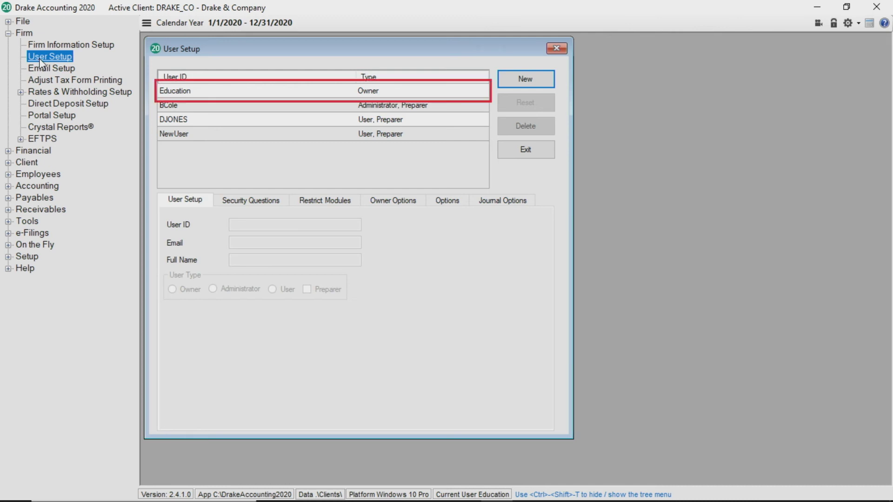
# Check Use Multi-Factor Authentication in the Education owner's Owner Options
pyautogui.click(216, 95)
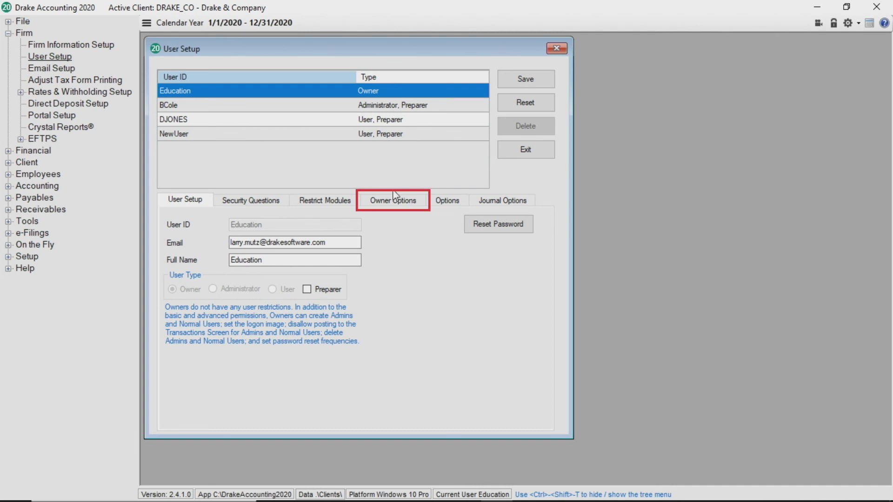
pyautogui.click(395, 207)
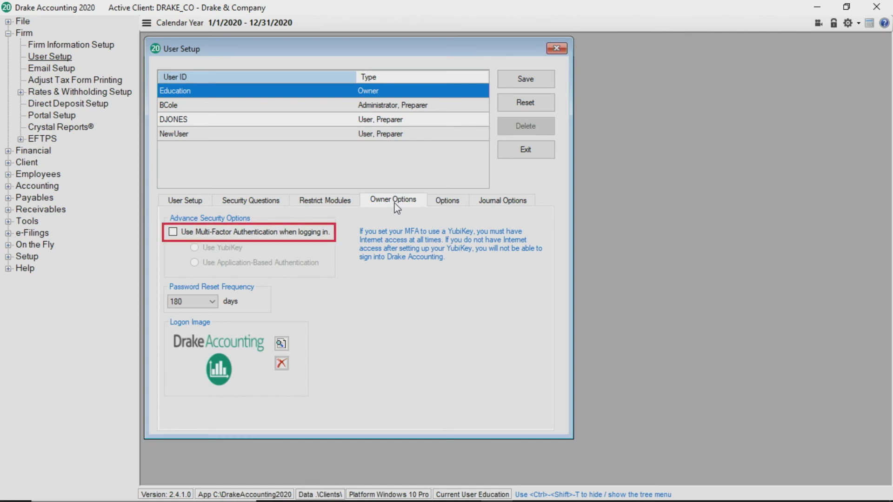
pyautogui.click(316, 231)
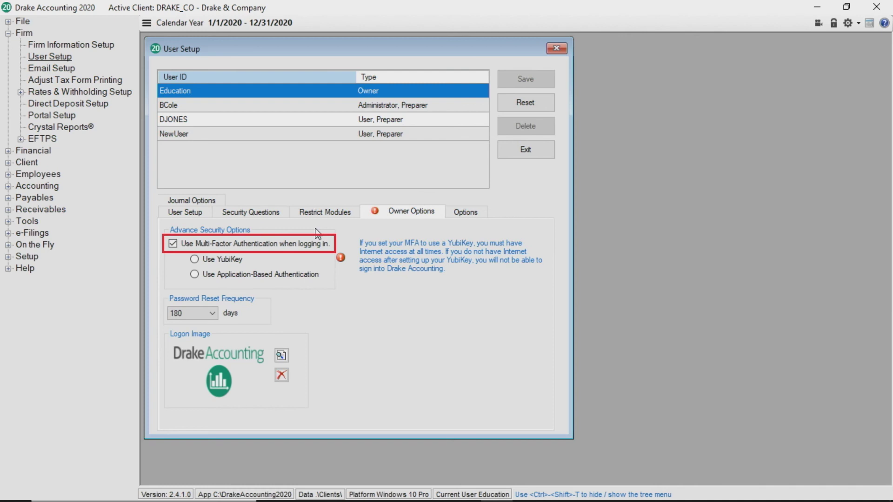